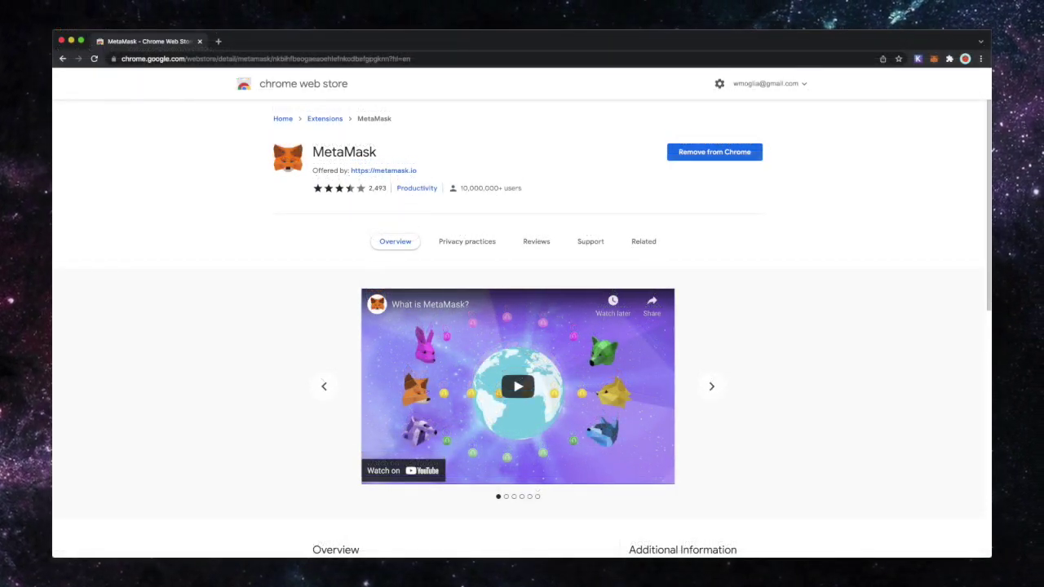
- Look through the Keplr wallet's list of available chains for Gravity Bridge, keeping Osmosis selected
click(934, 59)
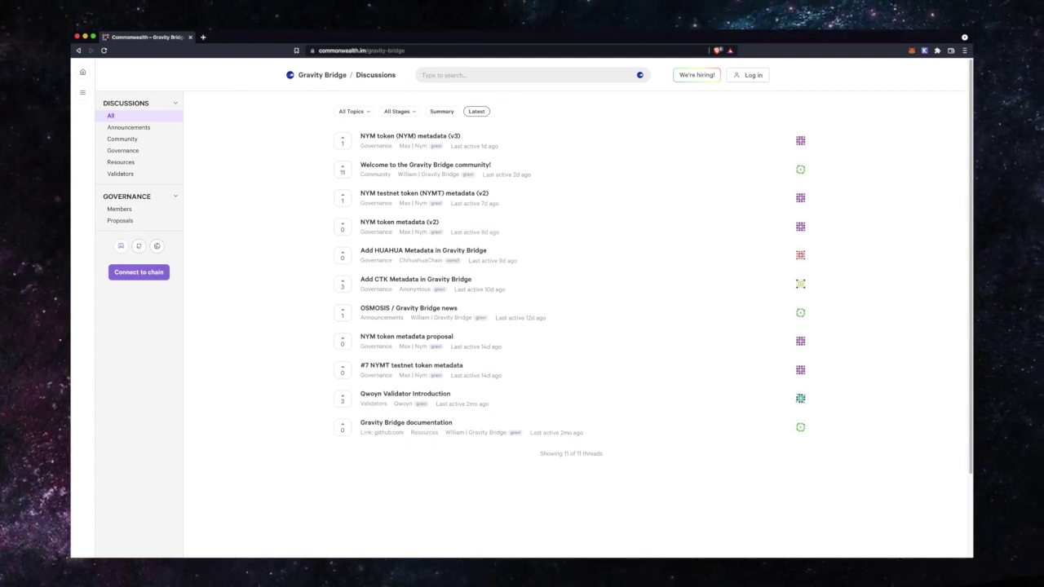
click(924, 50)
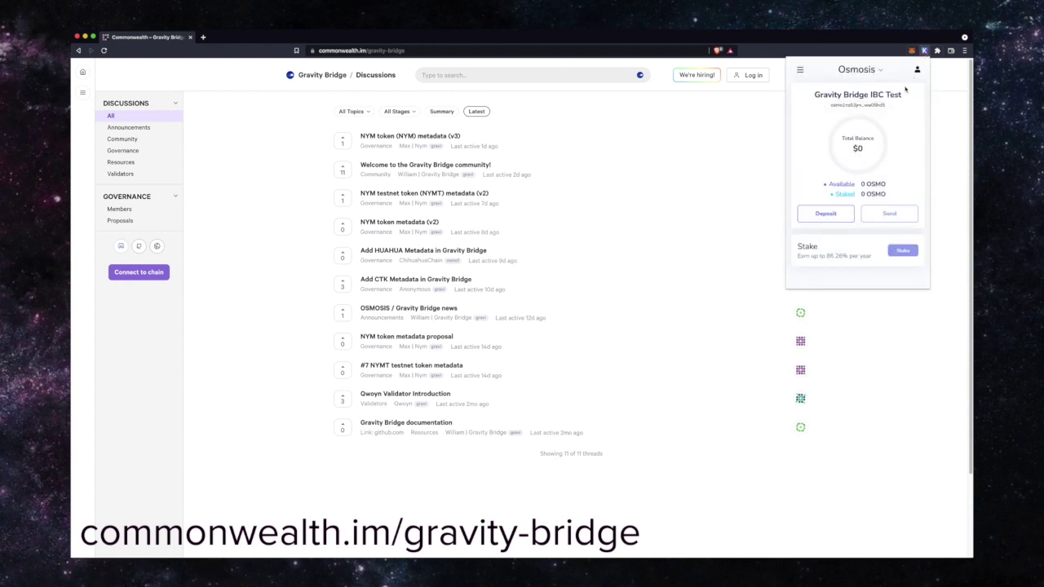
click(863, 70)
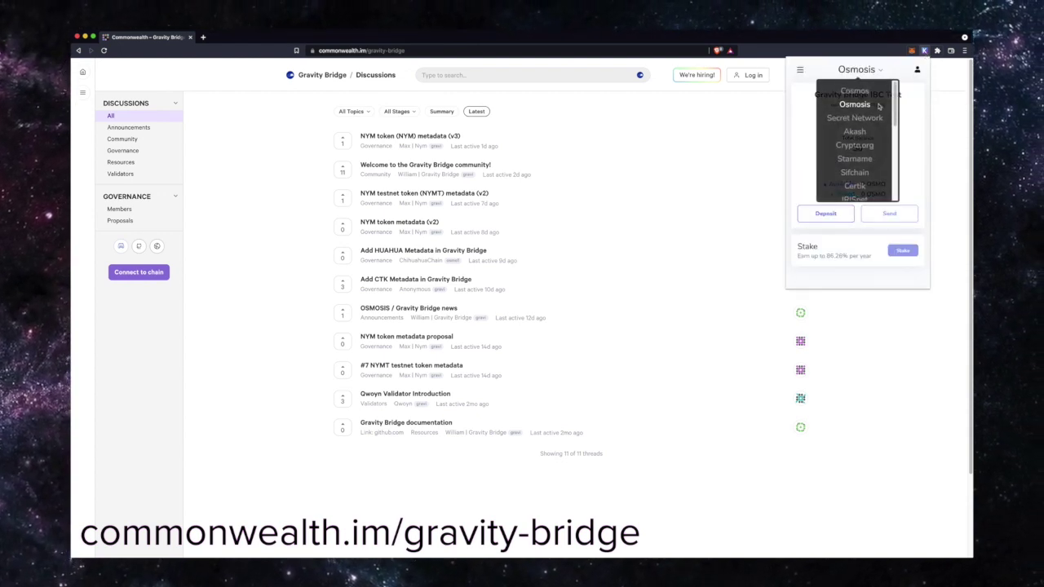
scroll(878, 106, down, 5)
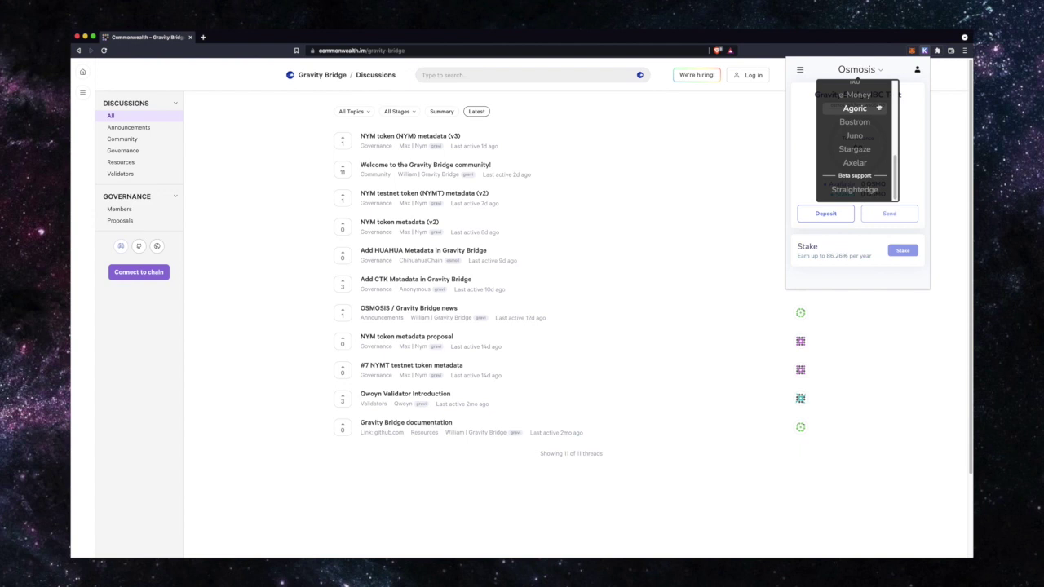
scroll(879, 106, up, 5)
click(878, 105)
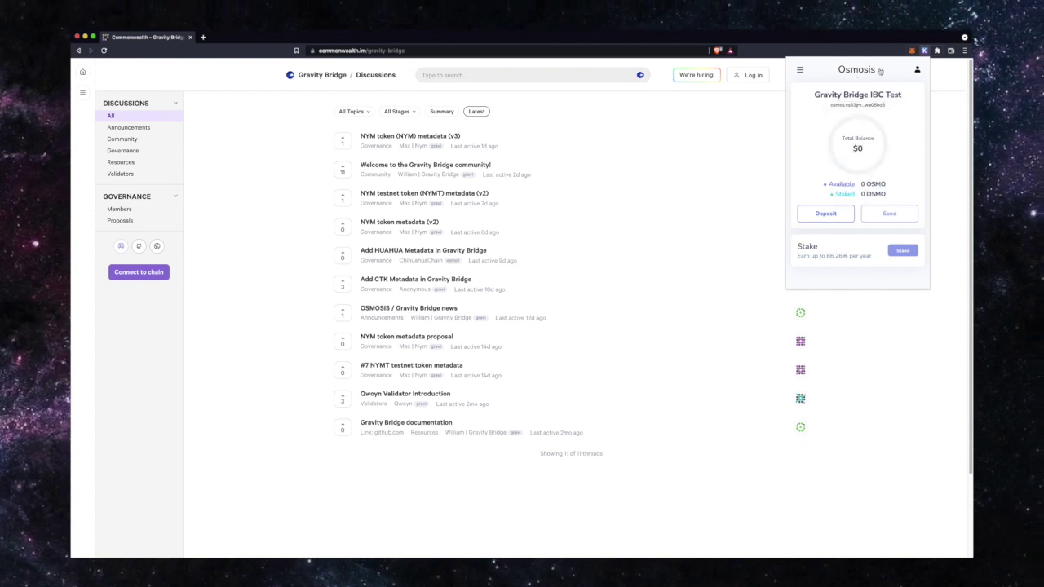
click(927, 52)
- Start a wallet login on the Gravity Bridge Commonwealth page and approve adding the gravity-bridge-3 chain to Keplr
click(752, 75)
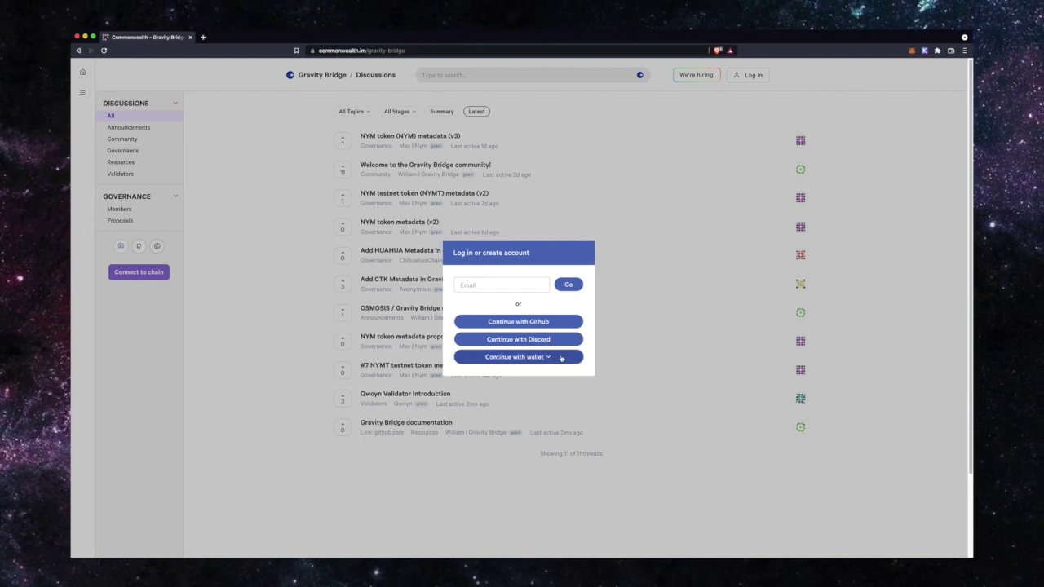
click(514, 358)
click(516, 379)
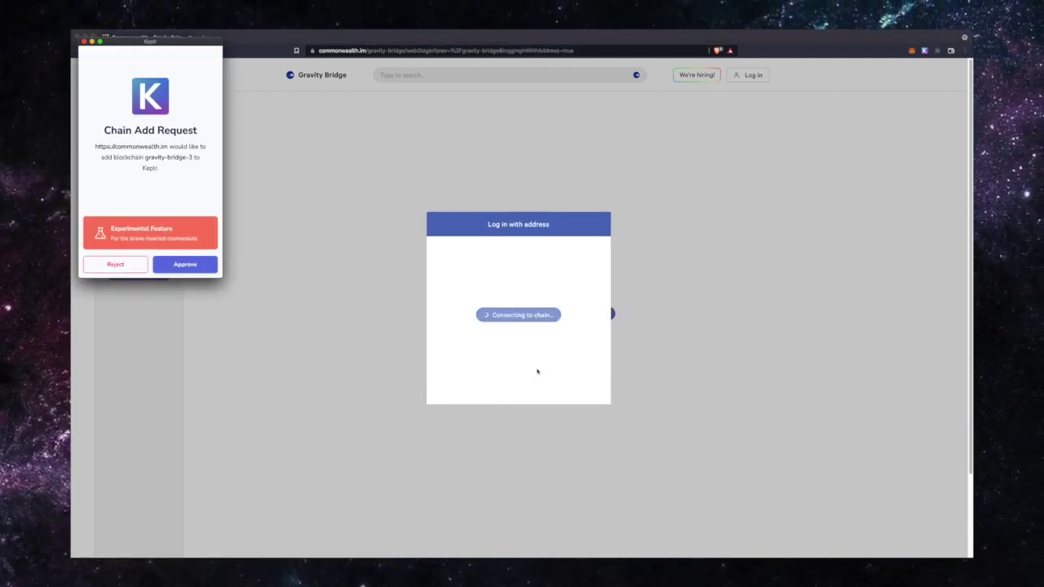
click(209, 269)
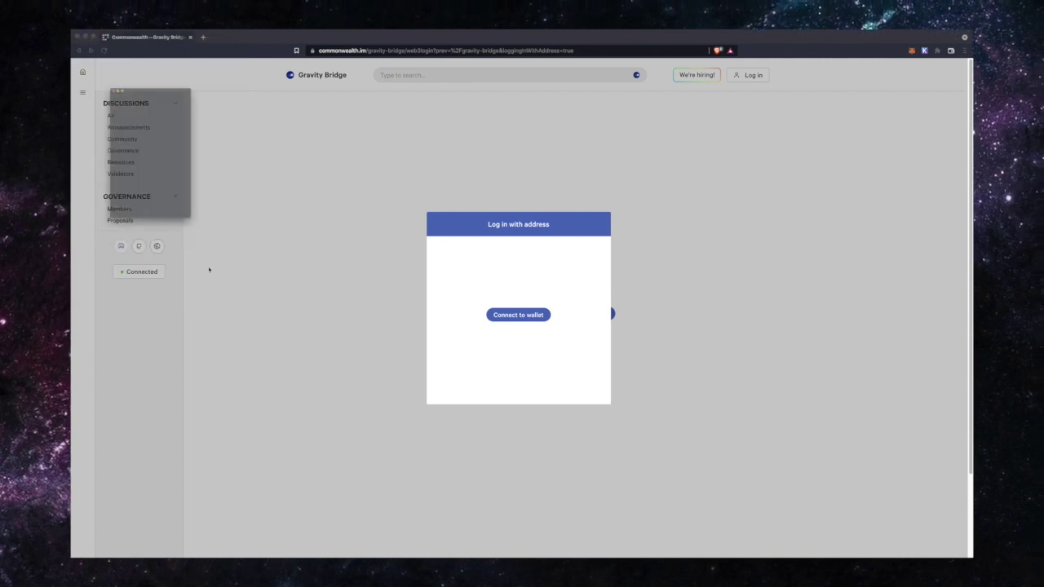
- Connect the wallet, log in with its Gravity Bridge address and approve the signature request in Keplr
click(209, 269)
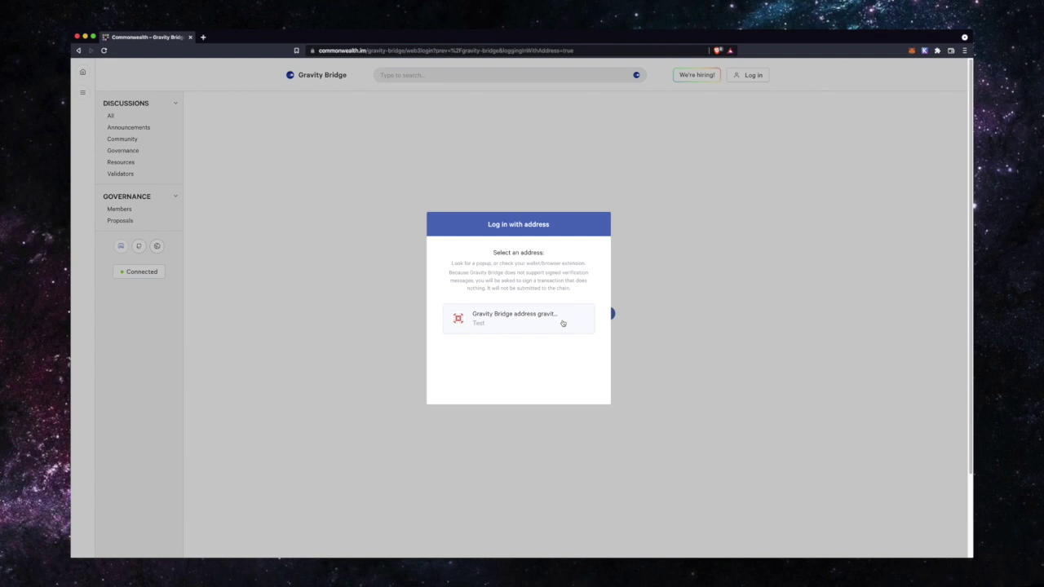
click(562, 324)
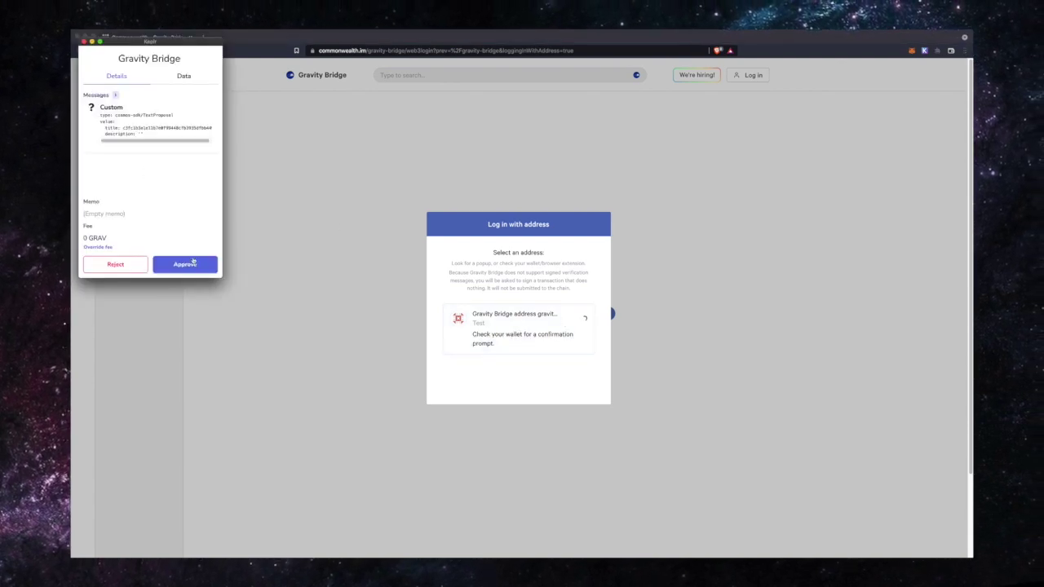
click(193, 261)
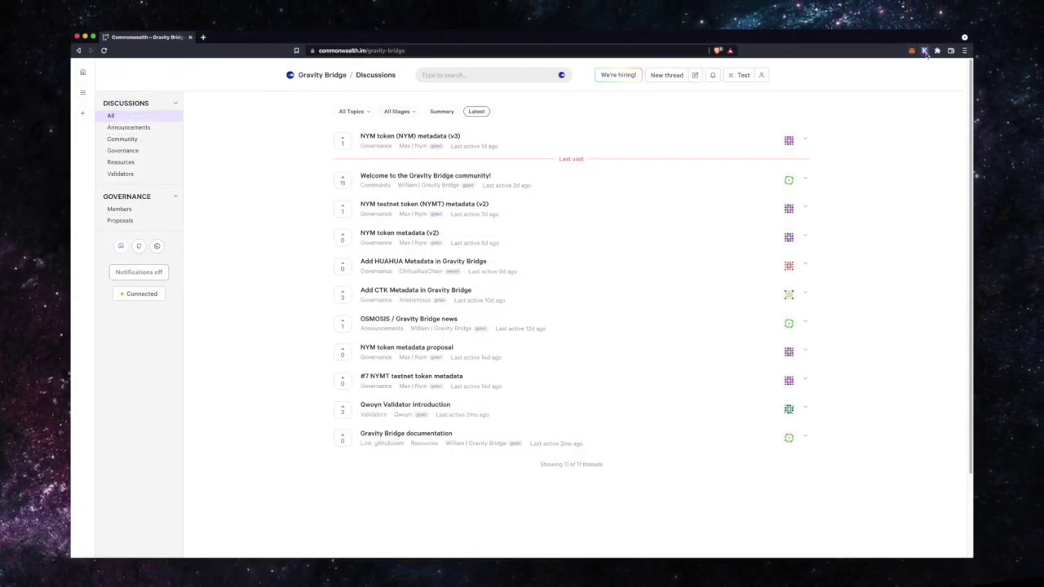
- Switch the Keplr wallet from Osmosis to the Gravity Bridge chain and close the wallet
click(924, 51)
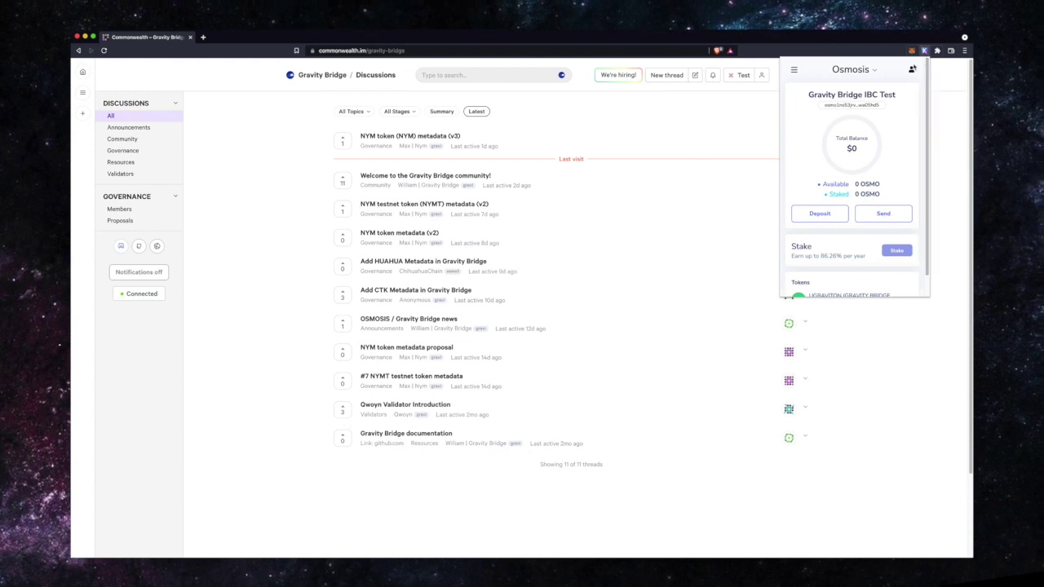
click(868, 70)
scroll(854, 146, down, 5)
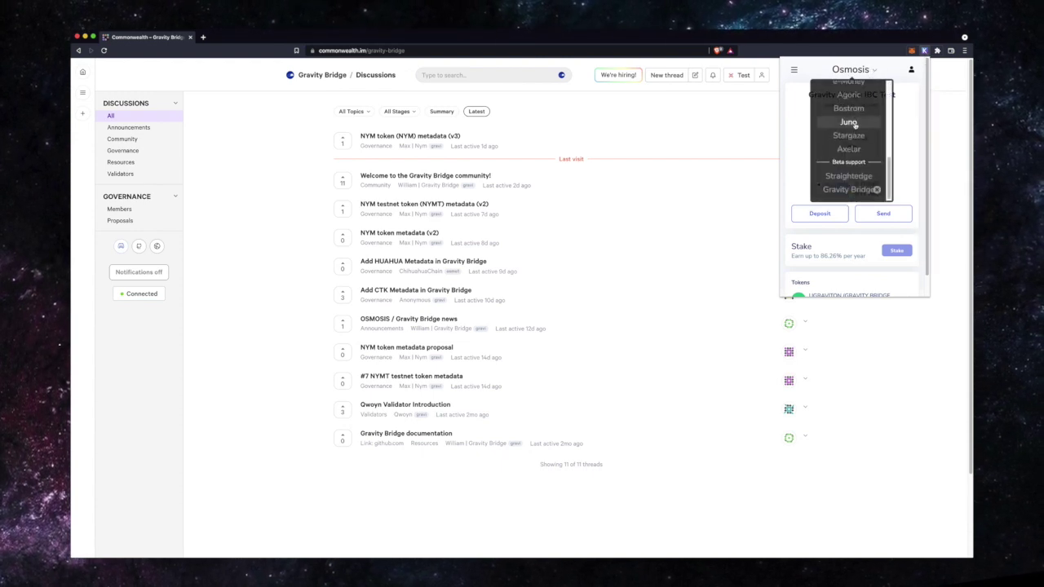
click(849, 190)
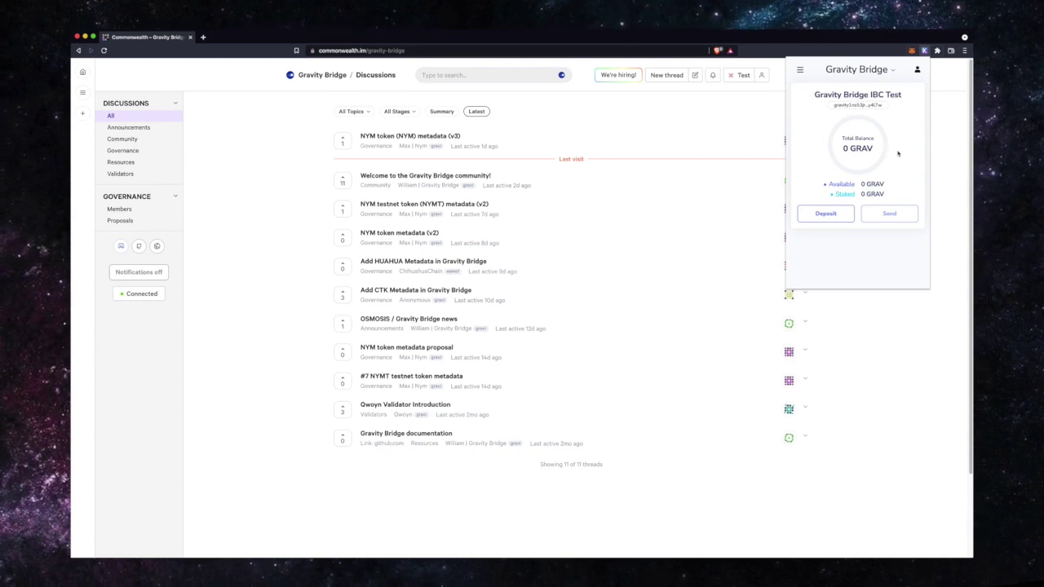
click(738, 135)
- Go to spacestation.zone and switch the site to its dark theme
click(366, 50)
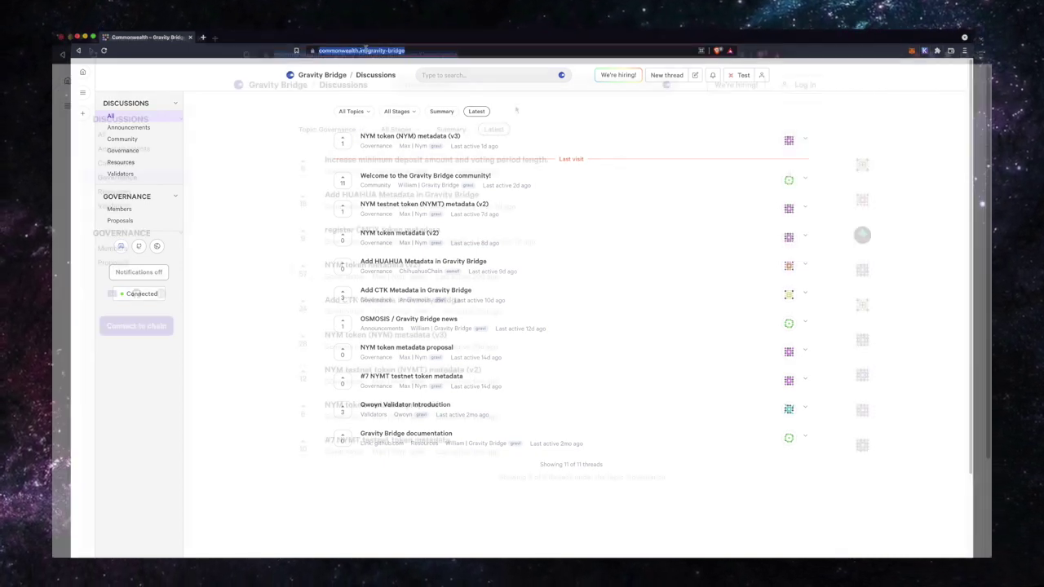
text(space)
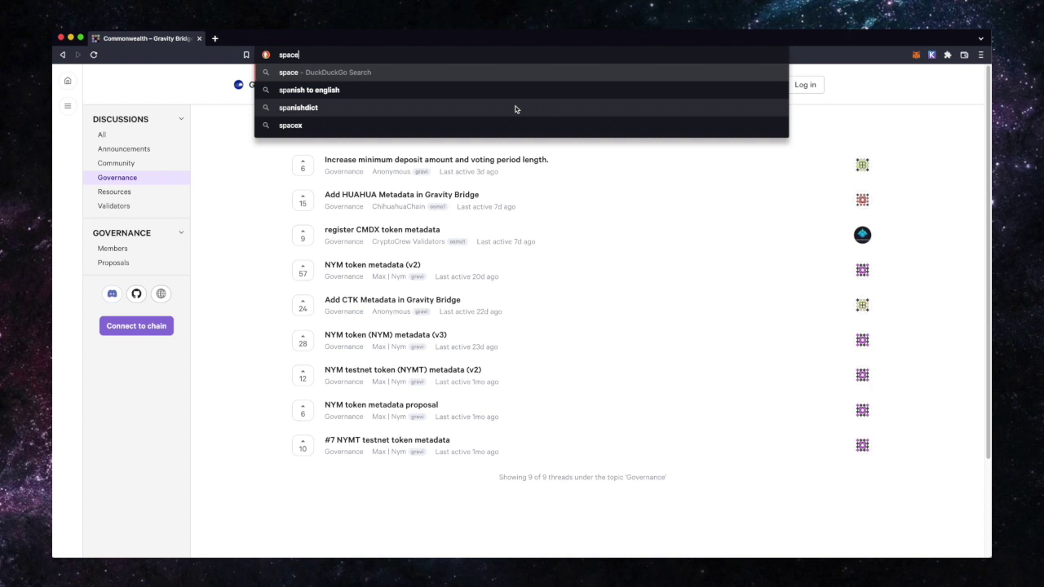
text(station.zone)
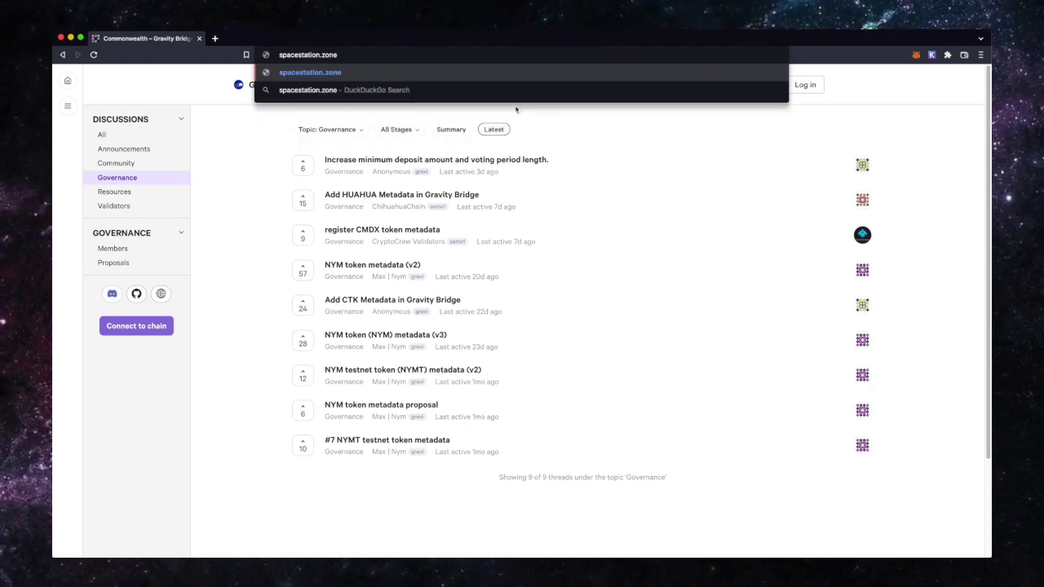
key(Return)
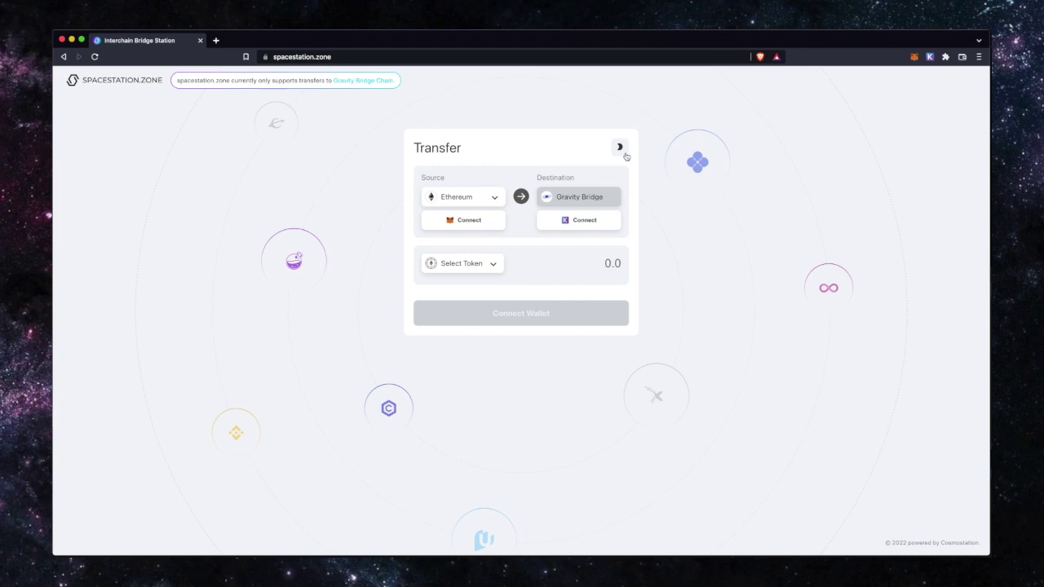
click(620, 149)
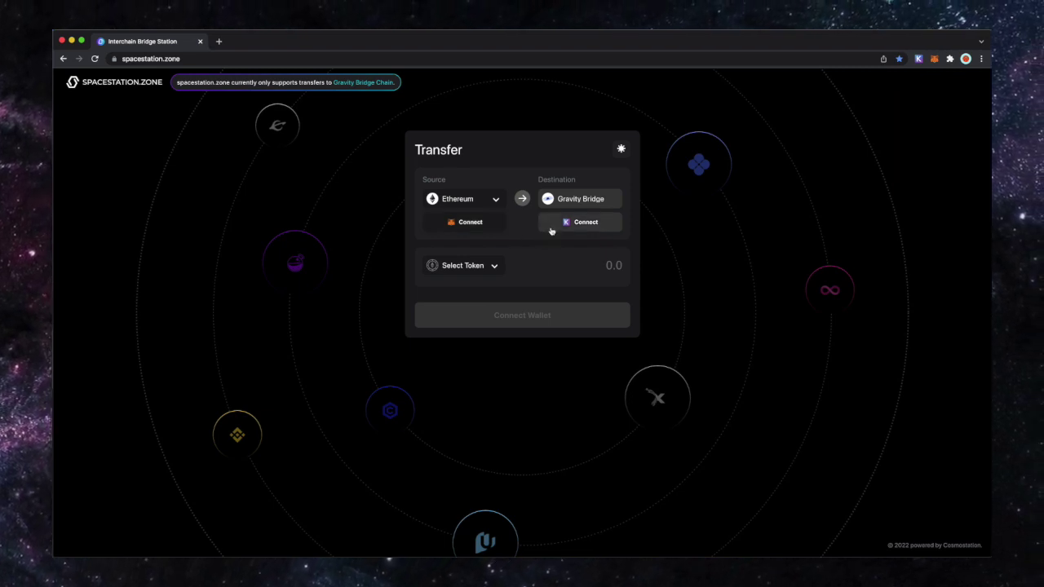
- Connect MetaMask's Account 1 as the Ethereum source and the Keplr account as the Gravity Bridge destination, approving both requests
click(493, 227)
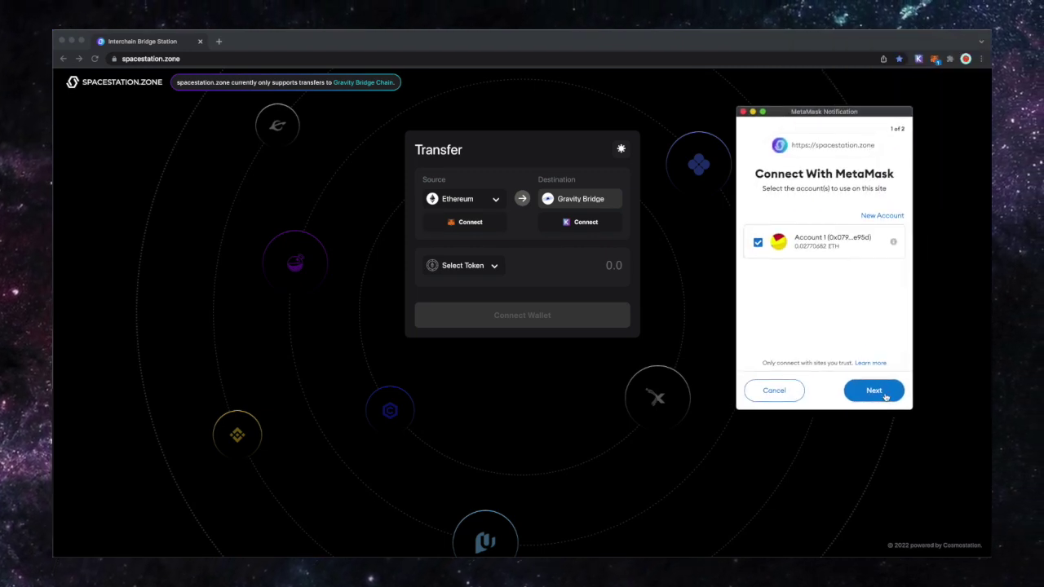
click(886, 397)
click(886, 394)
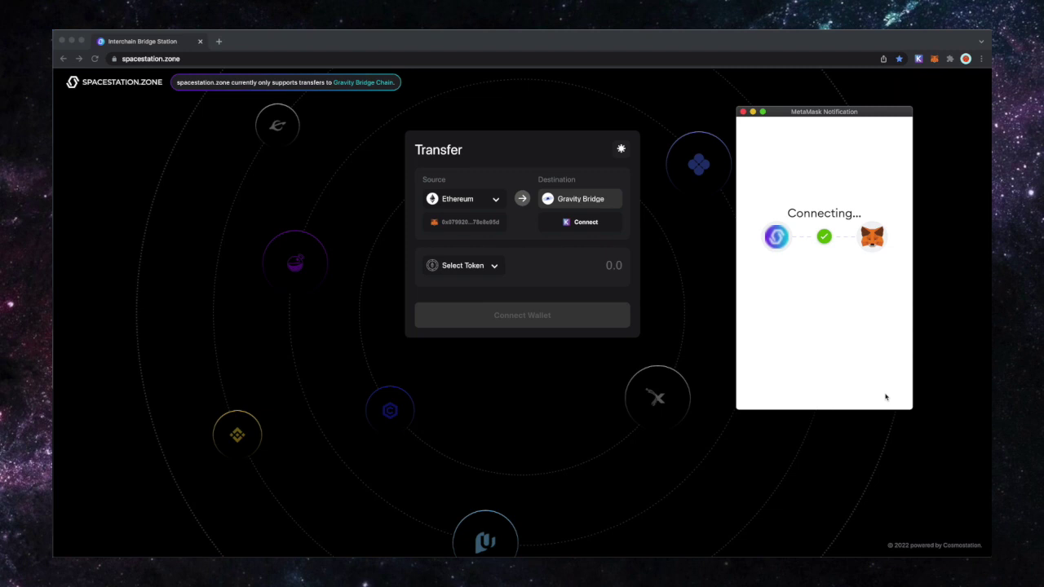
click(612, 226)
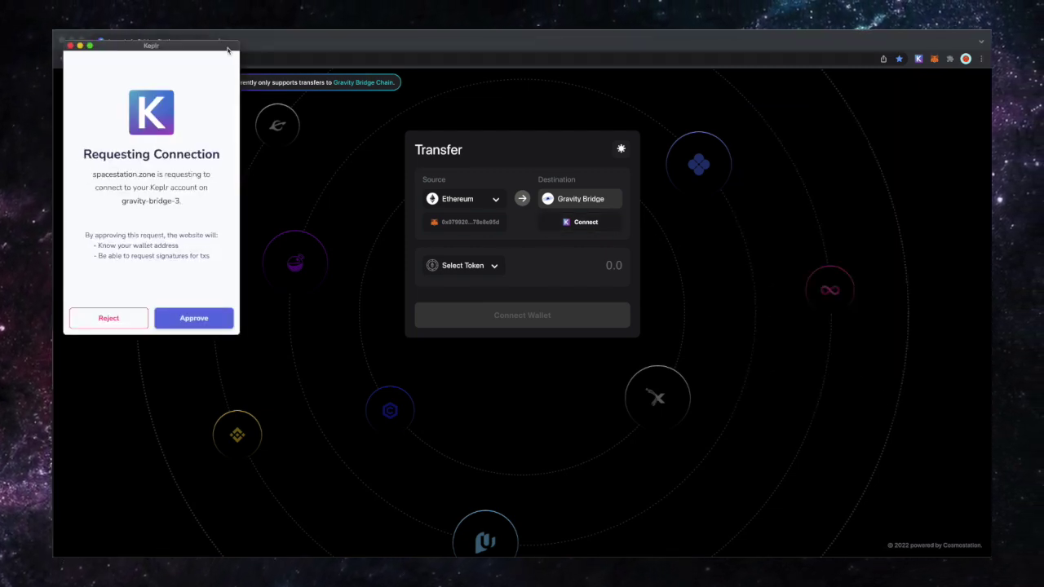
click(294, 426)
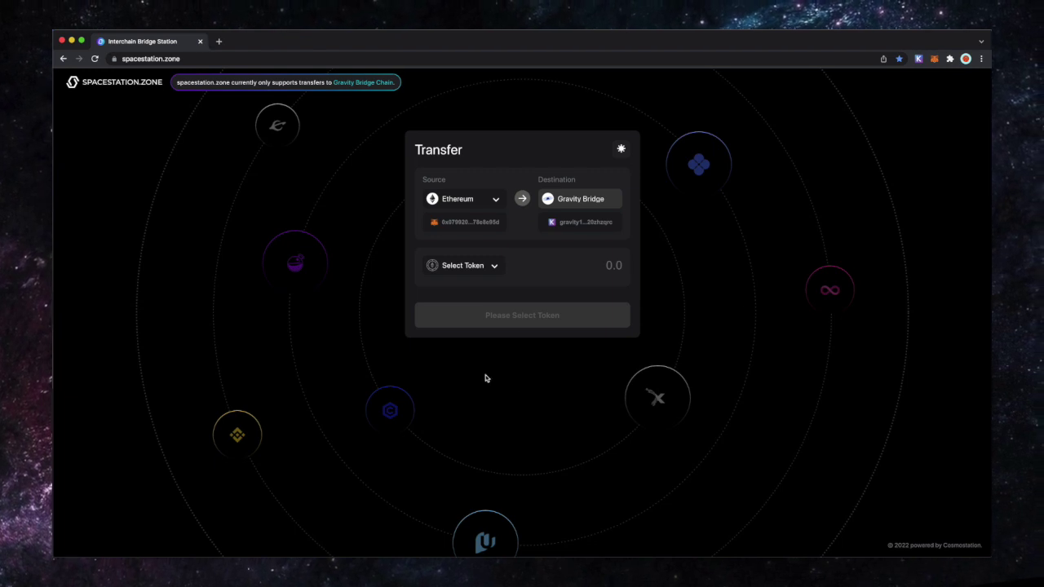
- Submit and confirm a transfer of 50 USDC from Ethereum to Gravity Bridge
click(495, 268)
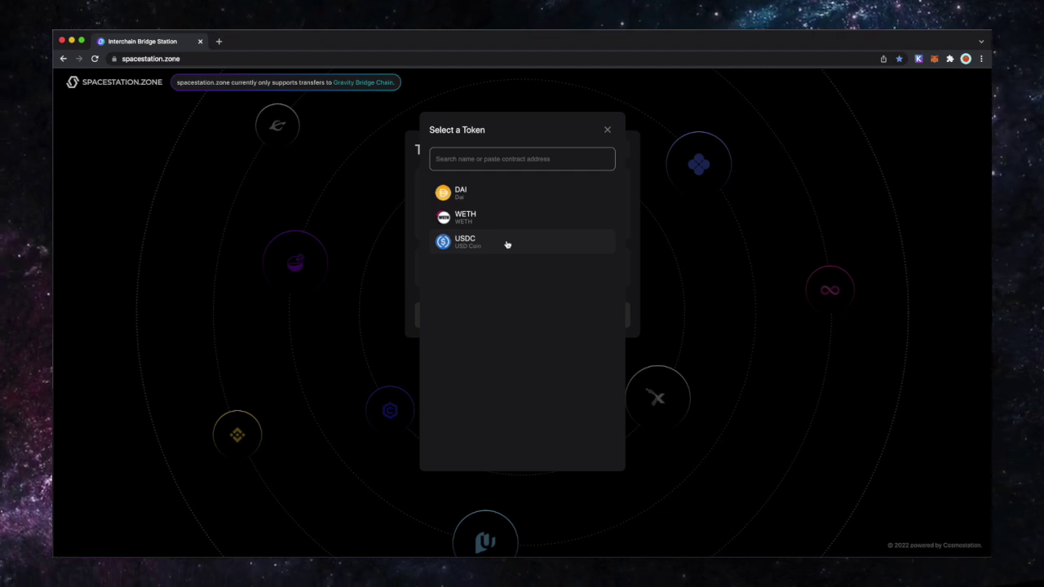
click(519, 248)
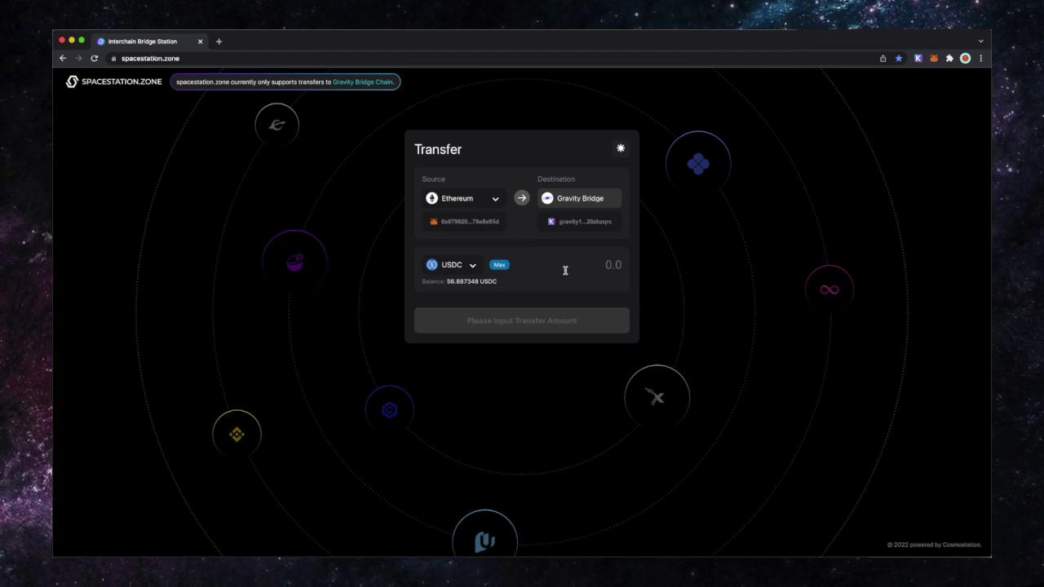
click(596, 269)
text(50)
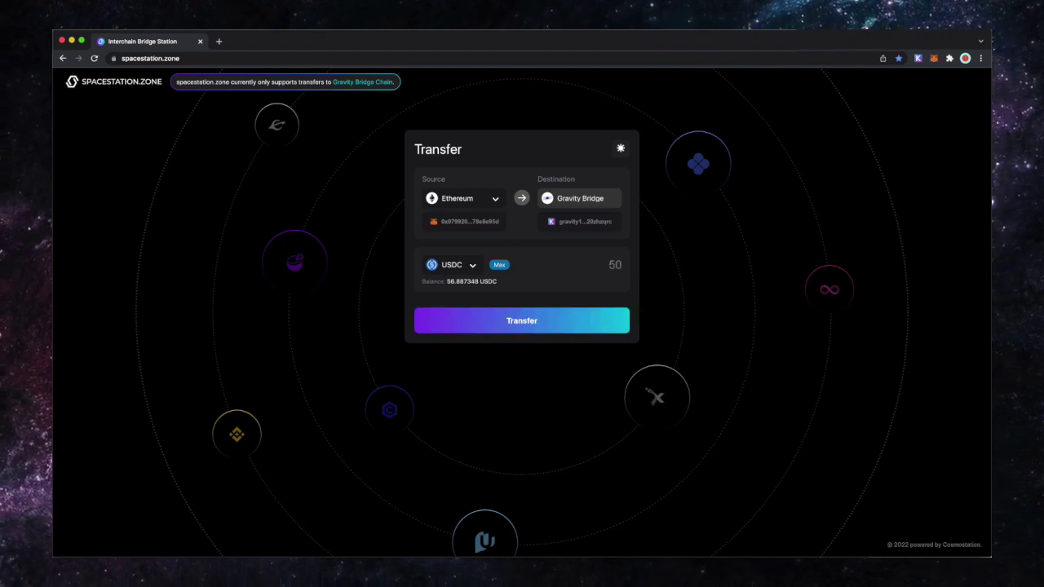
click(602, 326)
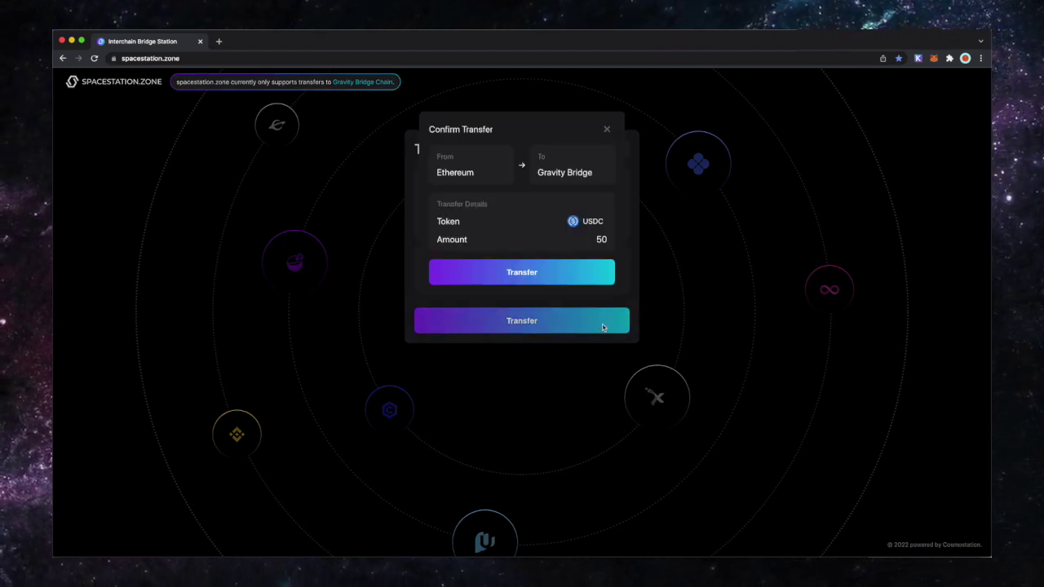
click(594, 276)
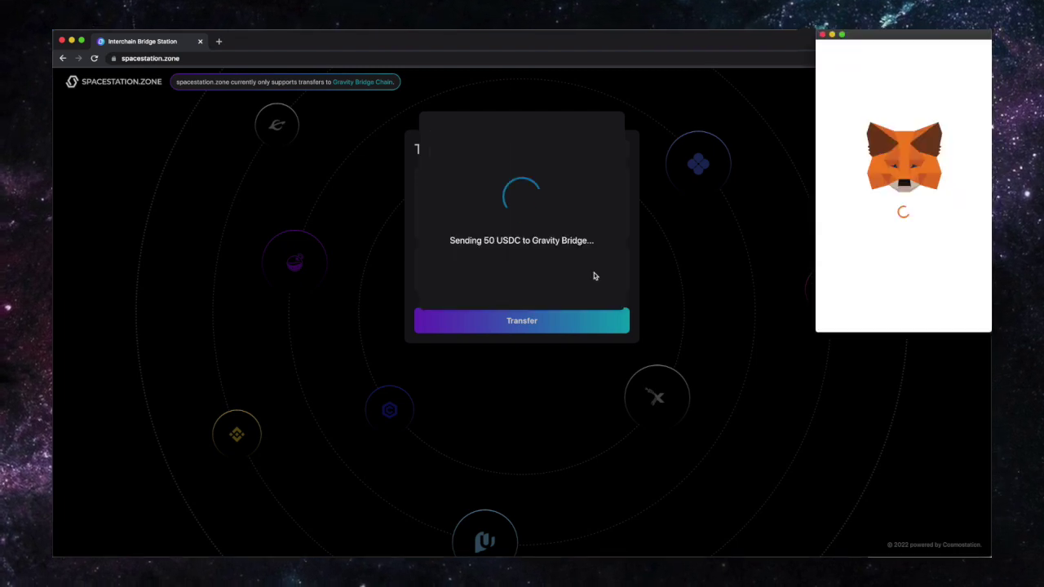
- Grant the bridge contract permission to access the USDC in the MetaMask request and accept the transaction fee
click(854, 54)
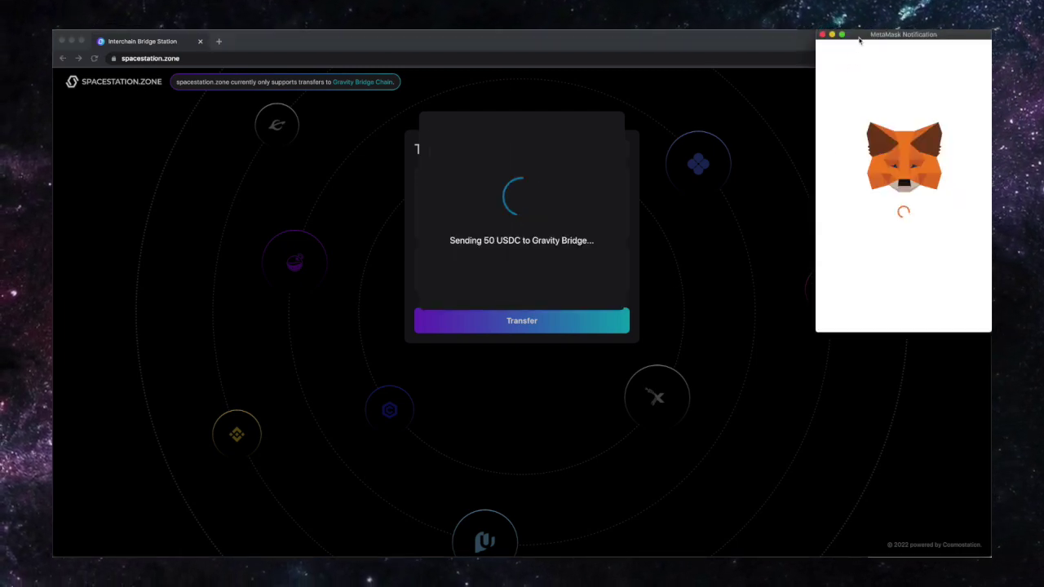
drag(854, 54, 739, 114)
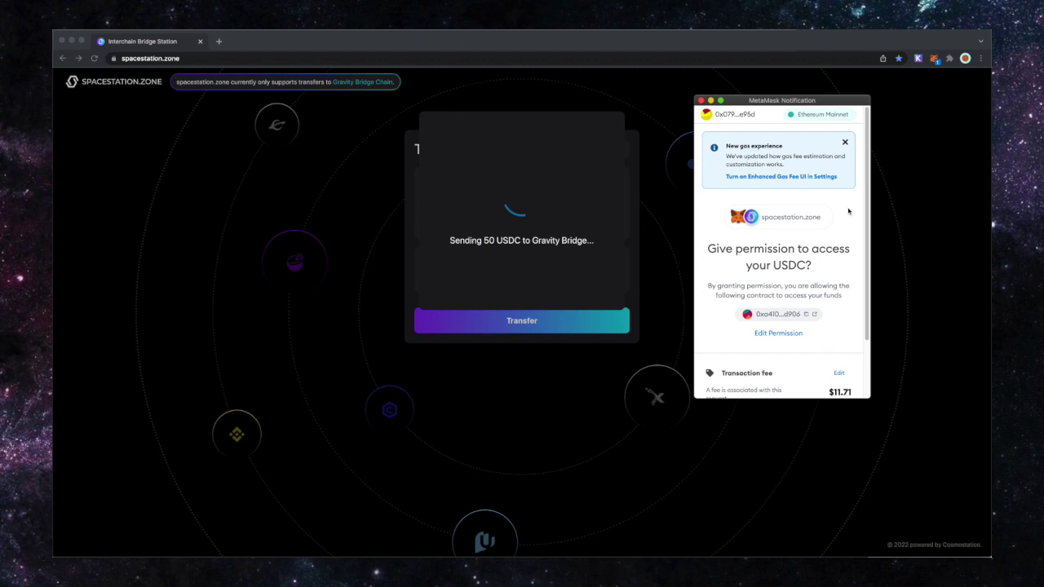
scroll(865, 243, down, 1)
scroll(865, 243, down, 2)
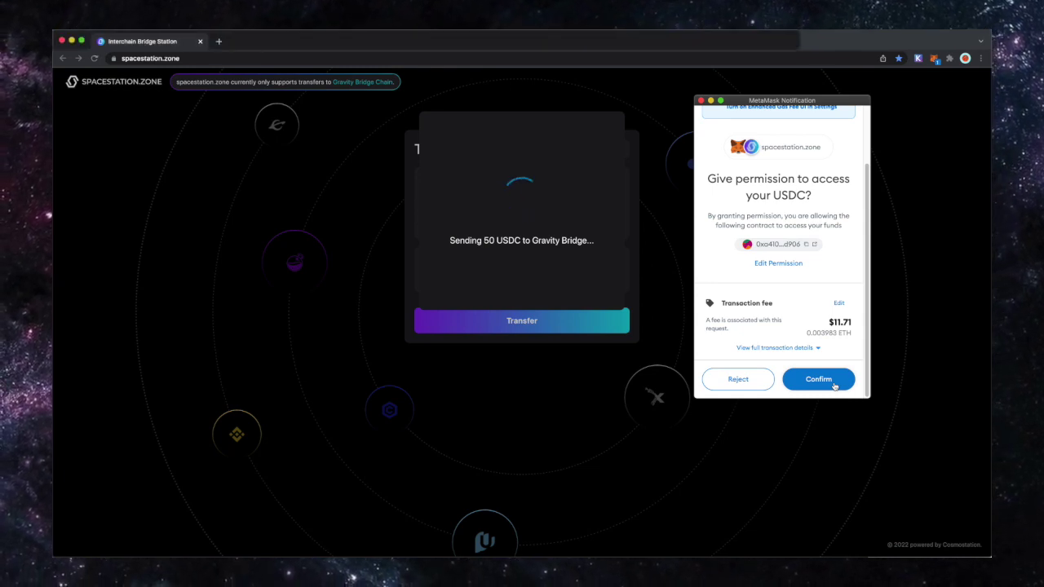
click(833, 387)
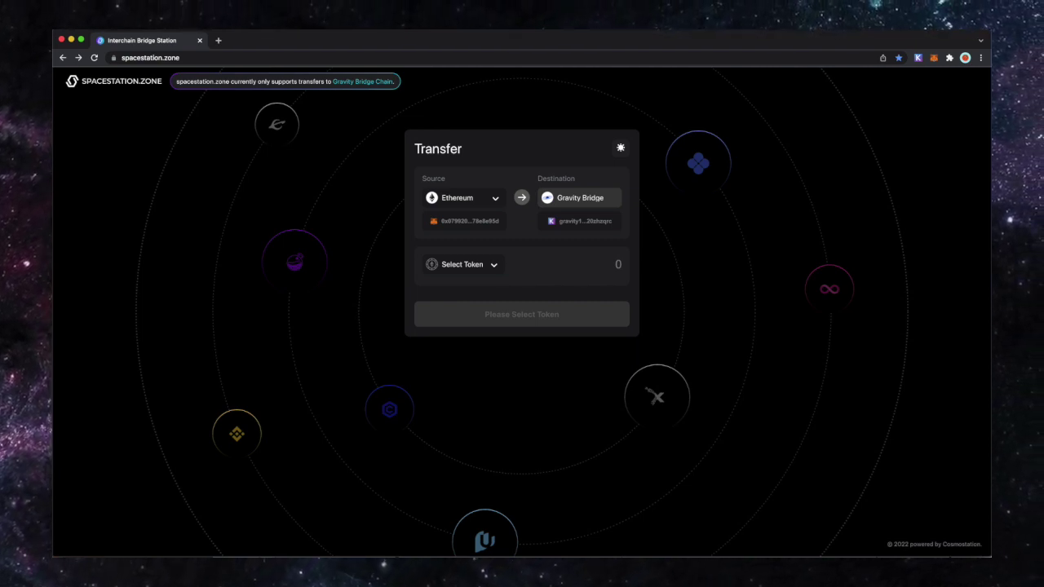
- Reverse the transfer direction to make Gravity Bridge the source, and set the destination chain to Osmosis
click(522, 198)
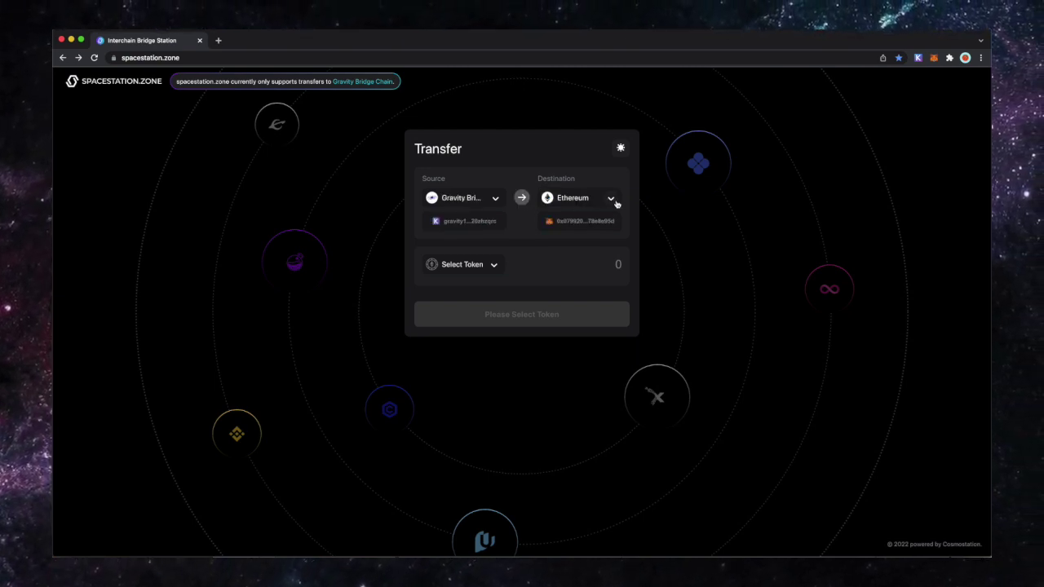
click(616, 203)
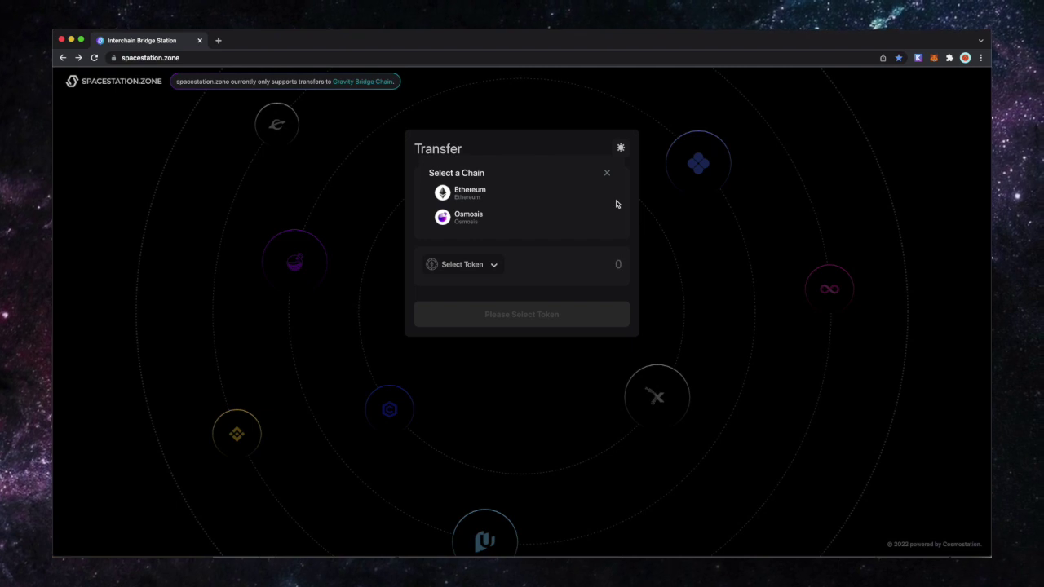
click(558, 221)
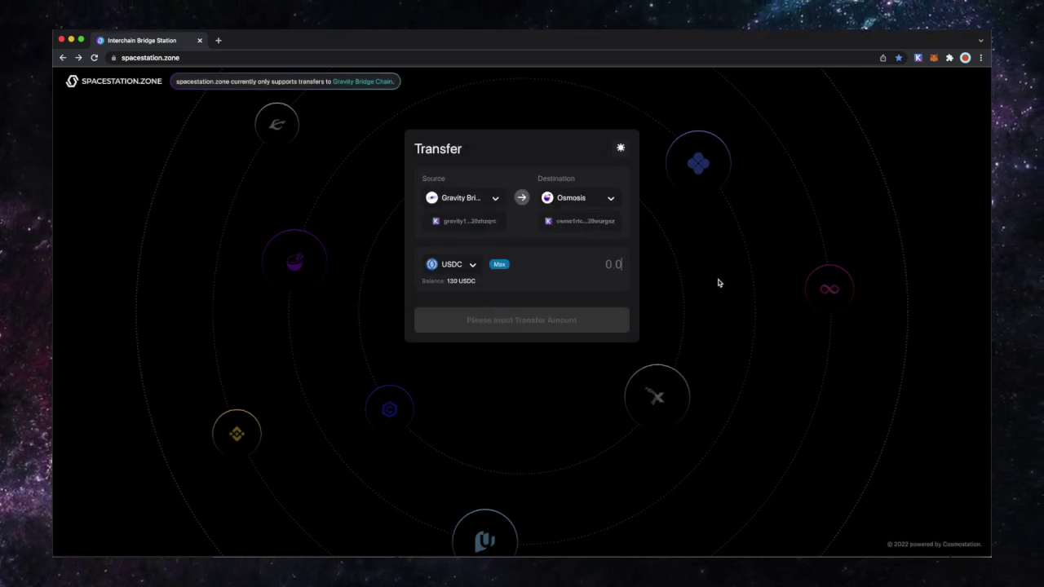
- Transfer 50 USDC from Gravity Bridge to Osmosis, confirming the transfer and approving the transaction in Keplr
text(50)
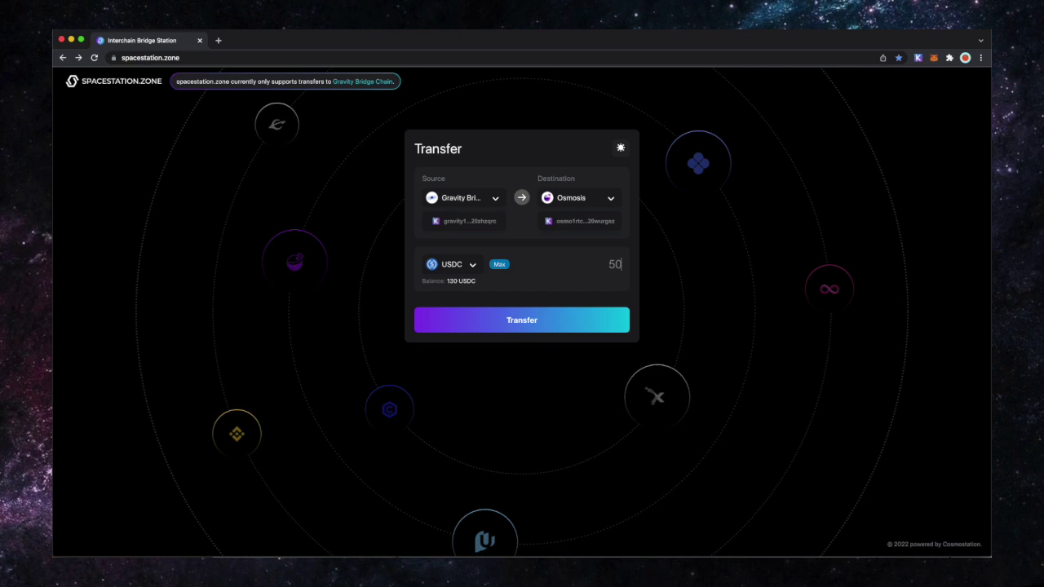
click(623, 325)
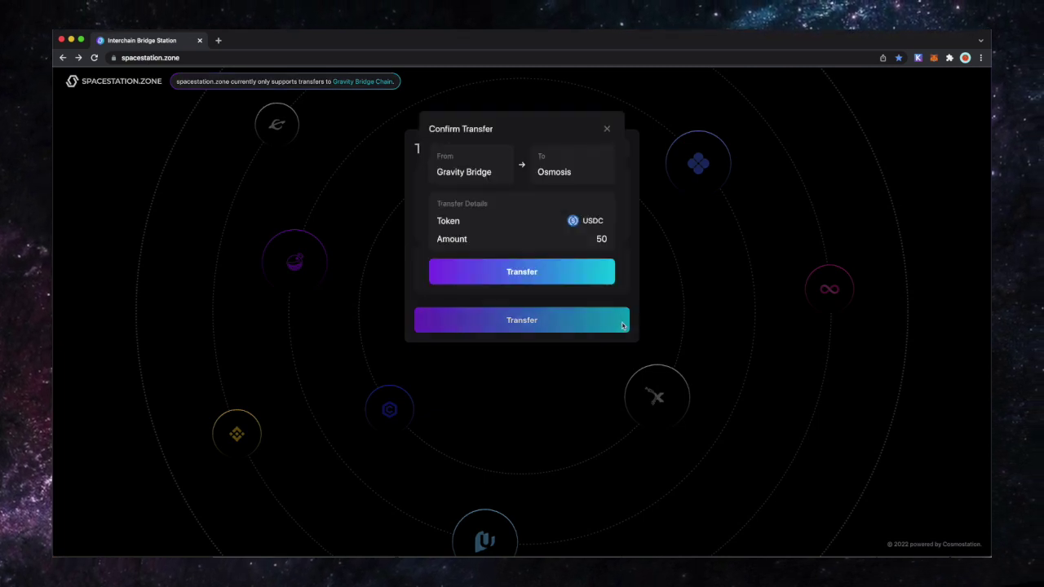
click(602, 271)
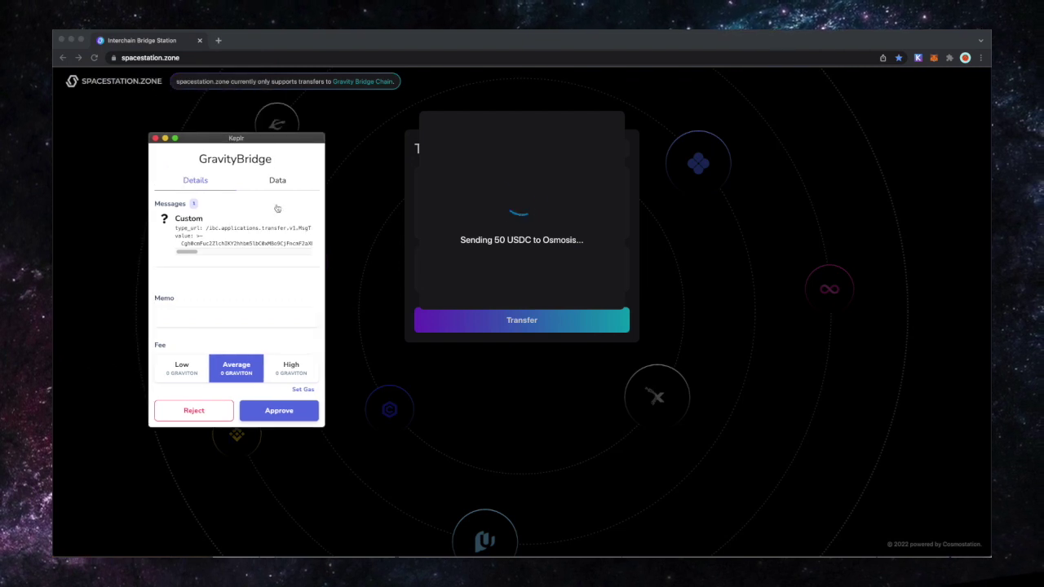
click(305, 417)
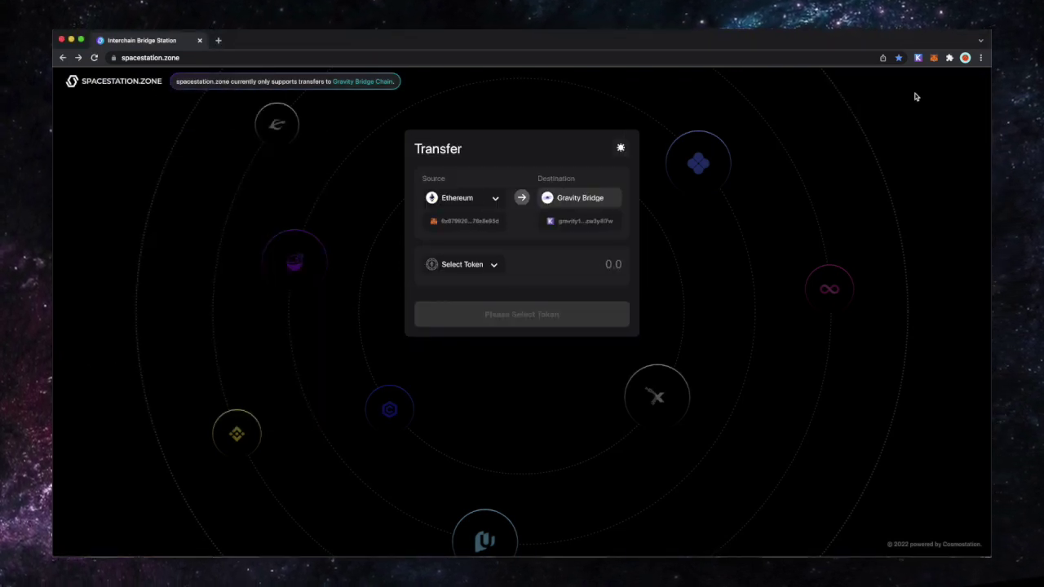
- Switch the Keplr wallet to the Osmosis chain and check its token list for the bridged USDC
click(918, 58)
click(876, 81)
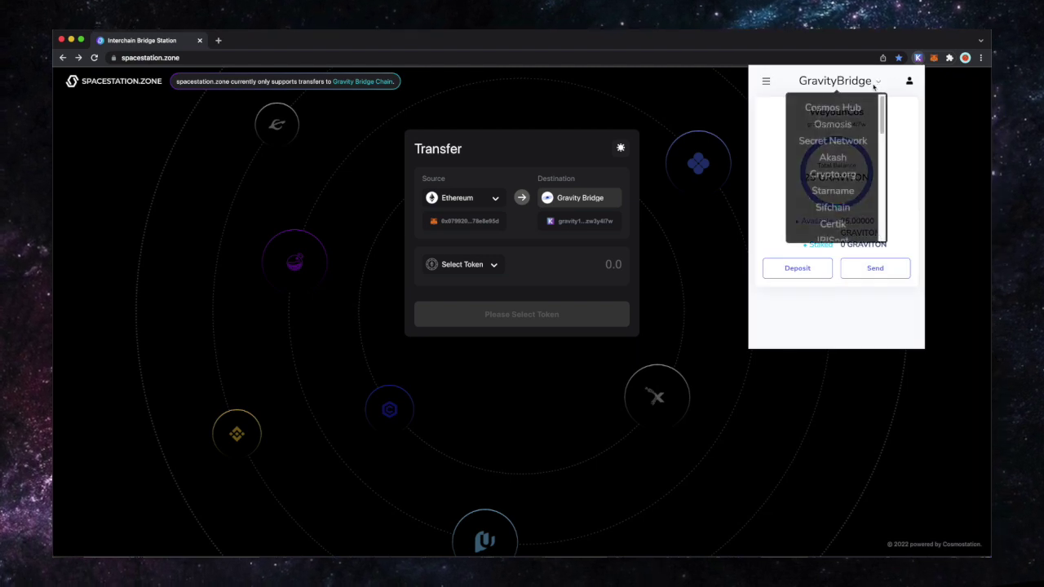
click(840, 125)
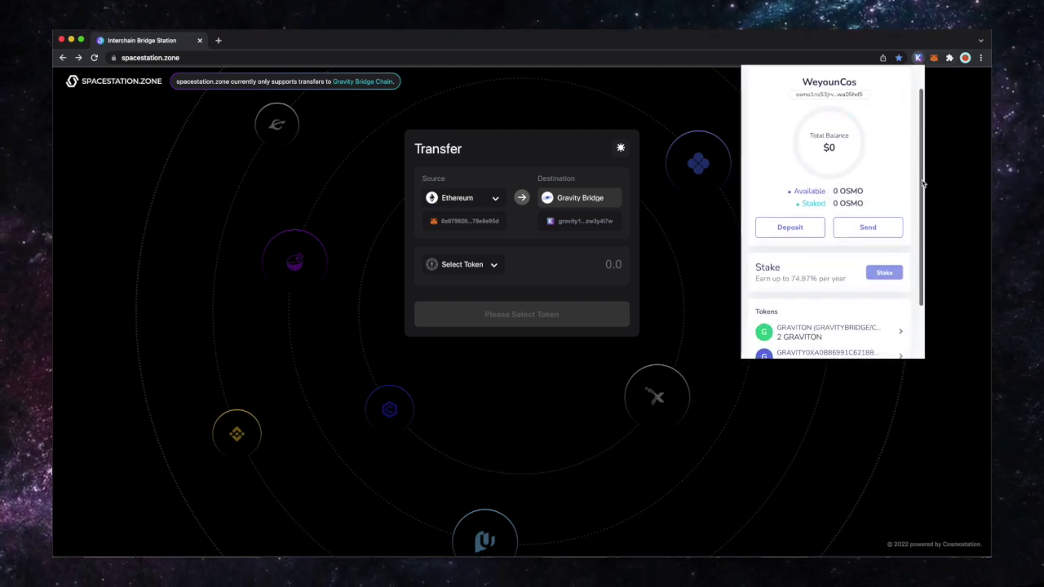
scroll(915, 274, down, 2)
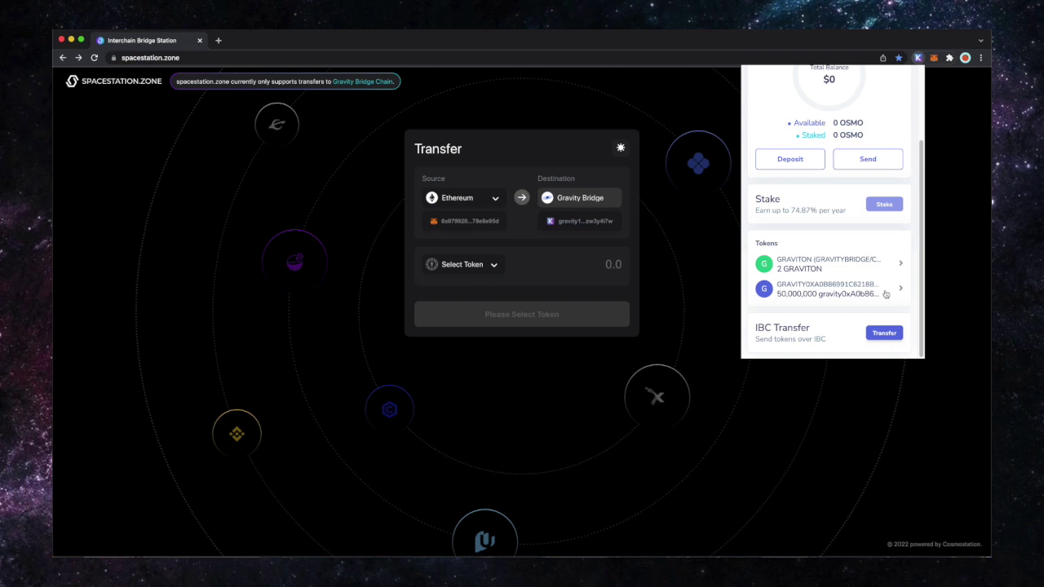
- Go to app.osmosis.zone and open the list of all liquidity pools
click(155, 58)
text(app.osmosis.zone)
key(Return)
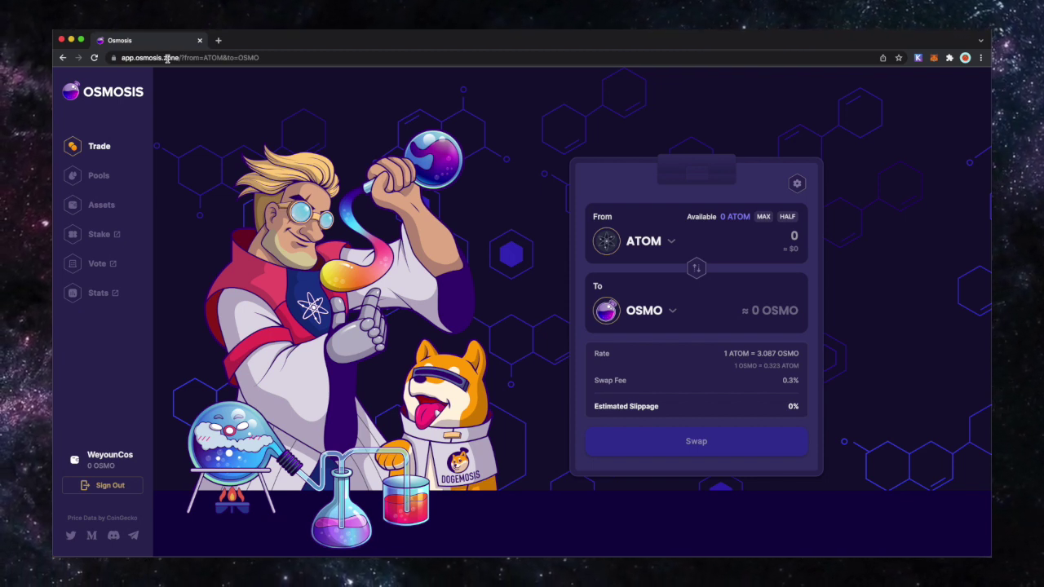
click(104, 176)
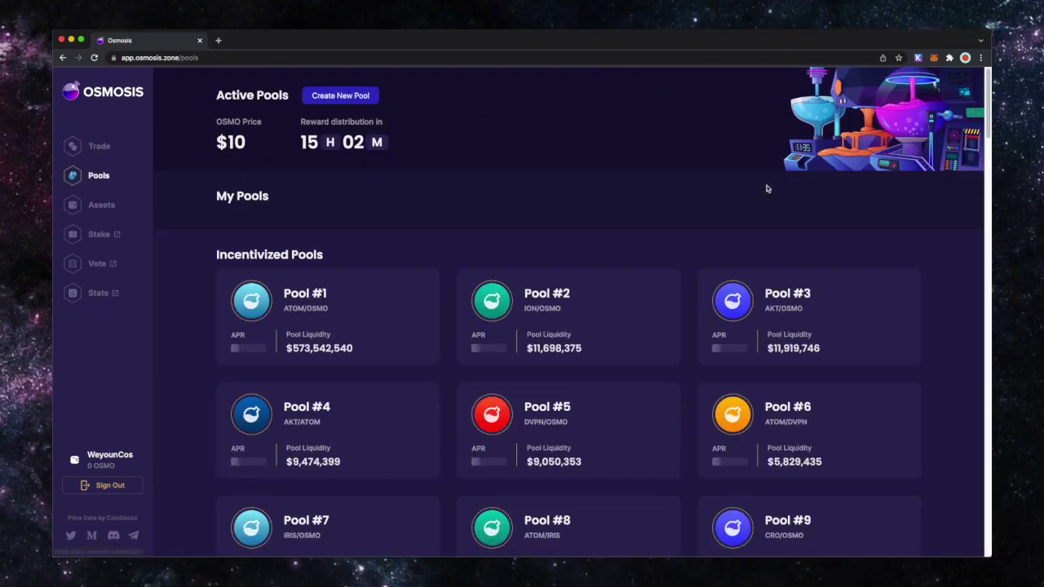
scroll(887, 511, down, 20)
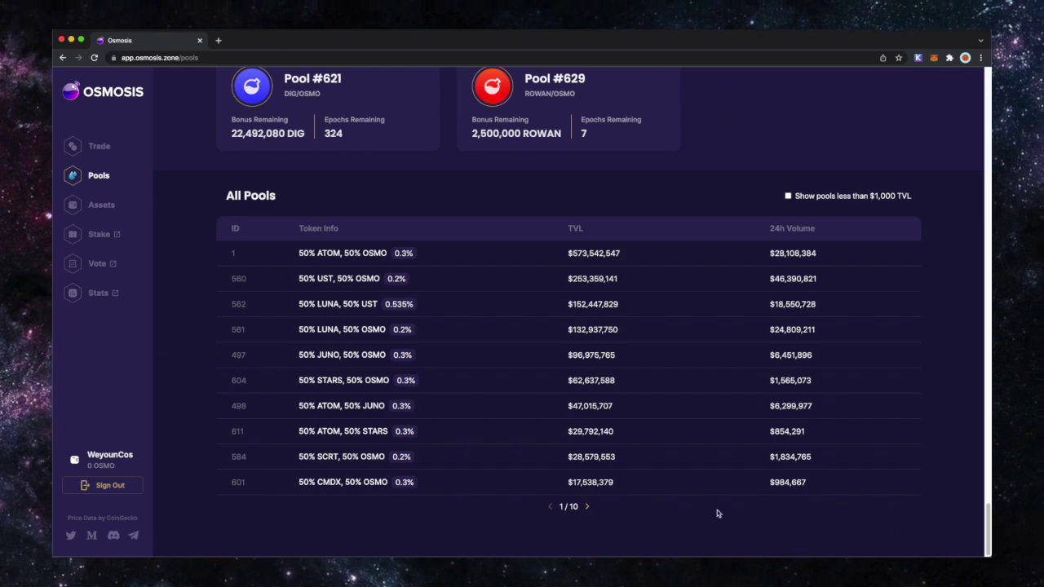
- Page through the All Pools table to page 9 and open pool 633, pairing the Gravity Bridge token with OSMO
click(588, 508)
click(588, 508)
click(589, 509)
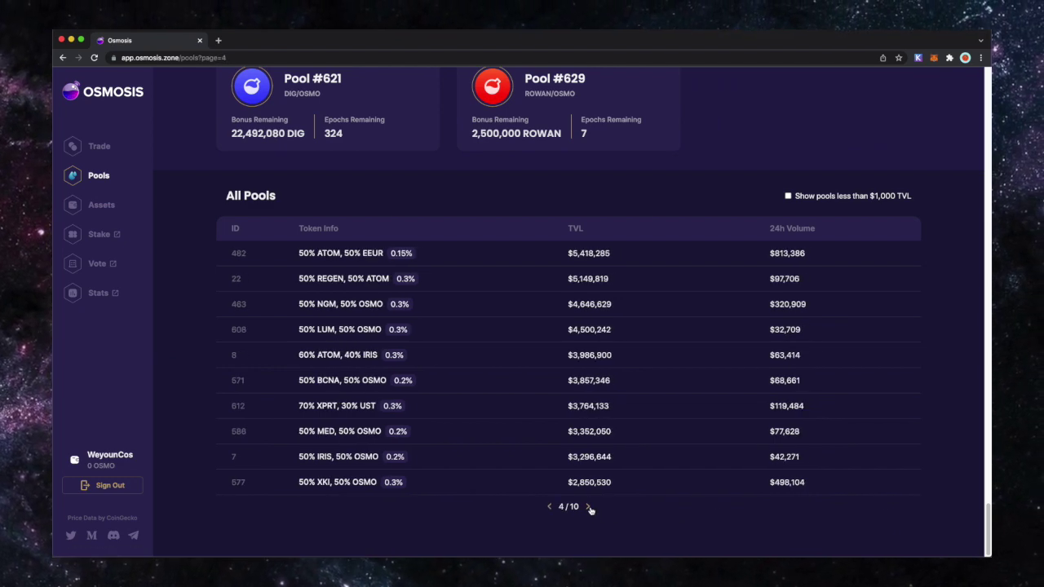
click(589, 508)
click(589, 509)
click(589, 508)
click(589, 508)
click(589, 508)
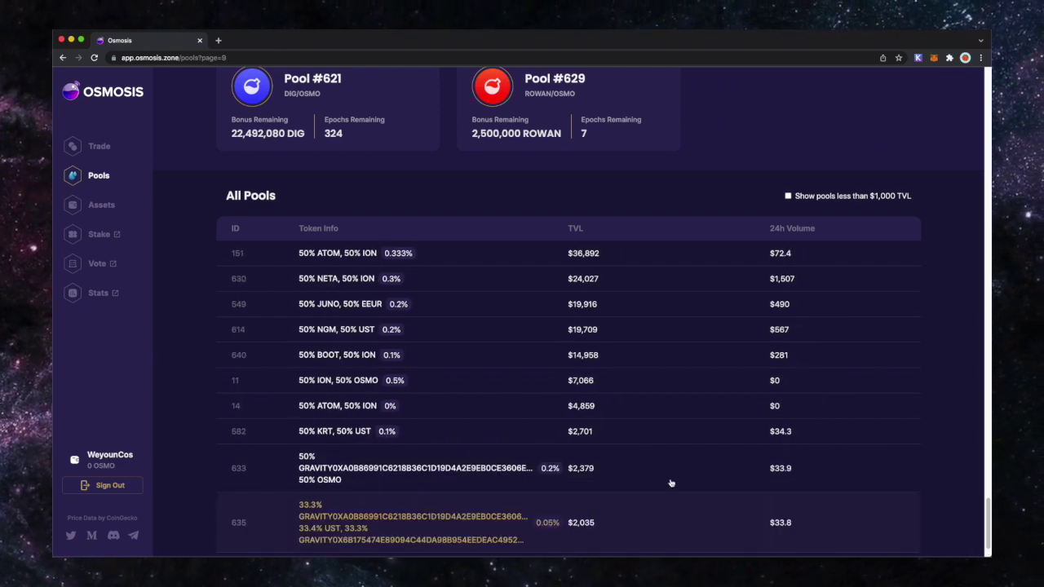
scroll(984, 313, down, 2)
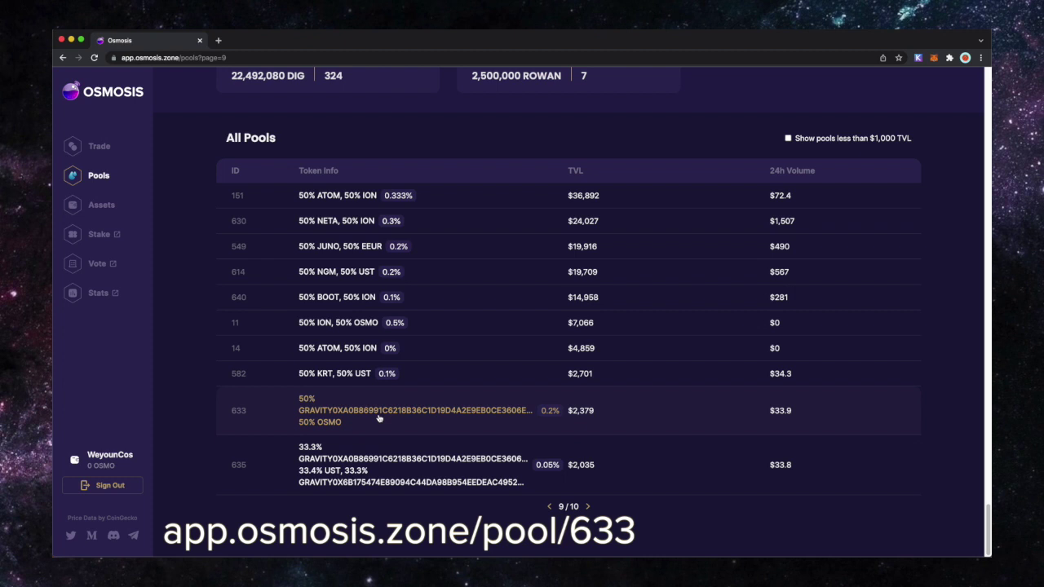
click(482, 422)
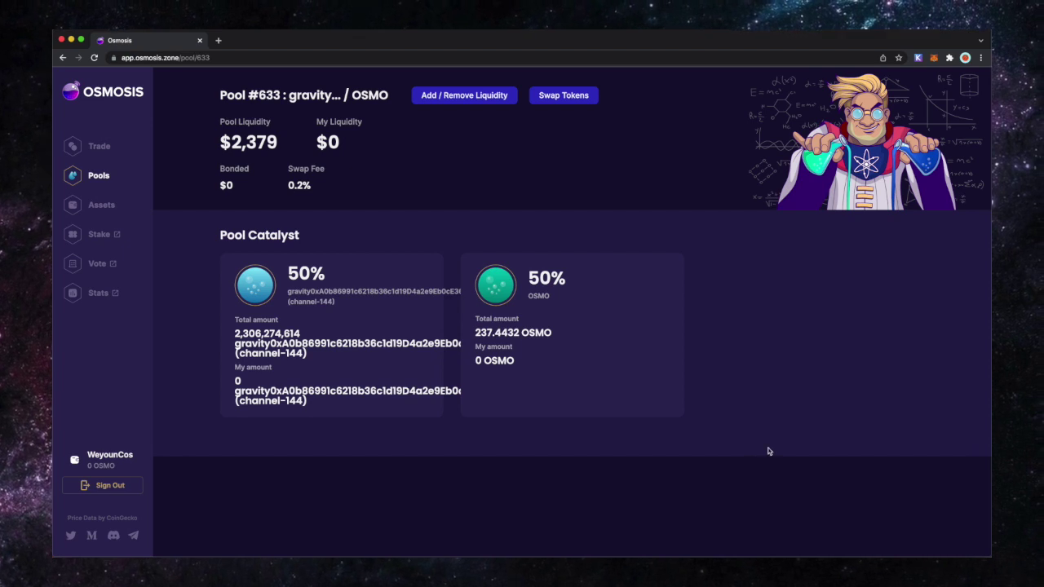
- Preview swapping half and the maximum of the Gravity Bridge USDC for OSMO in the pool, and dismiss the swap
click(594, 100)
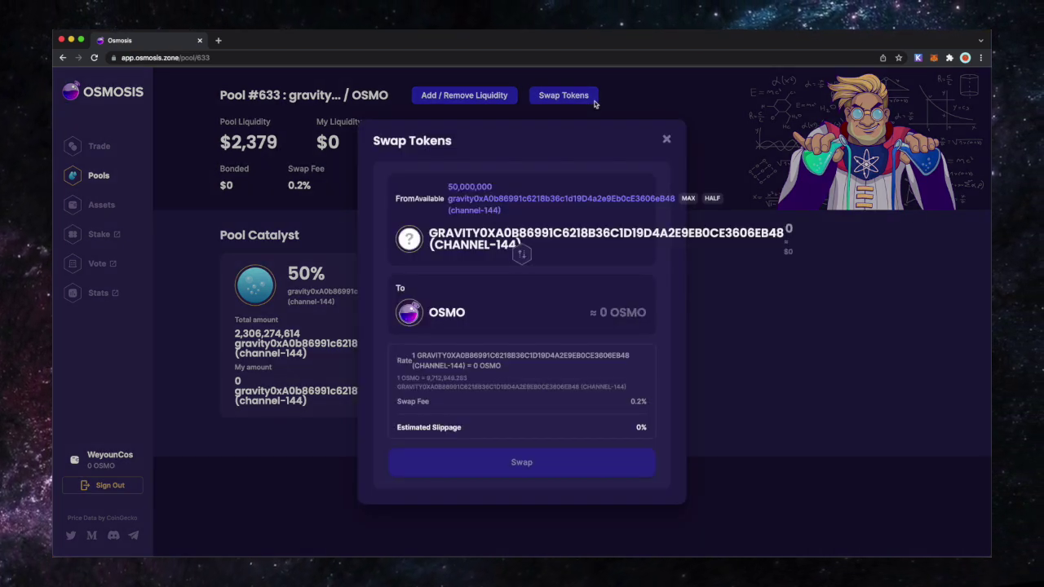
click(712, 199)
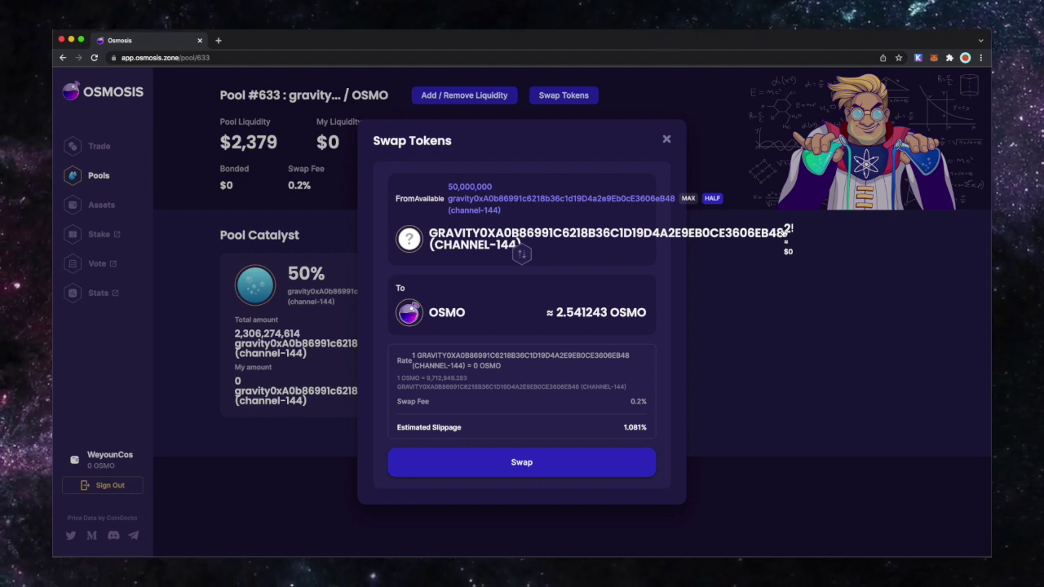
click(689, 199)
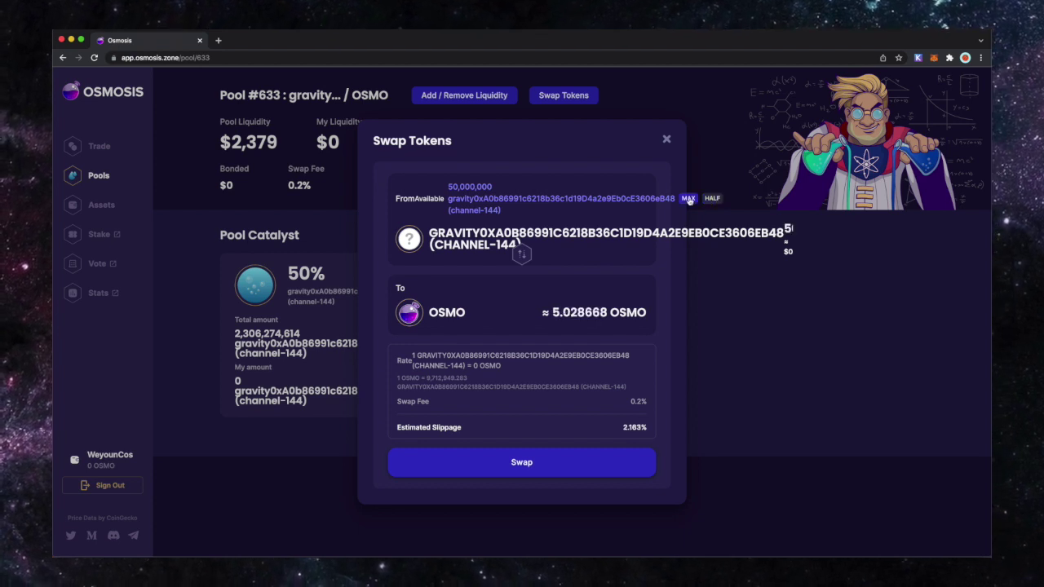
click(773, 383)
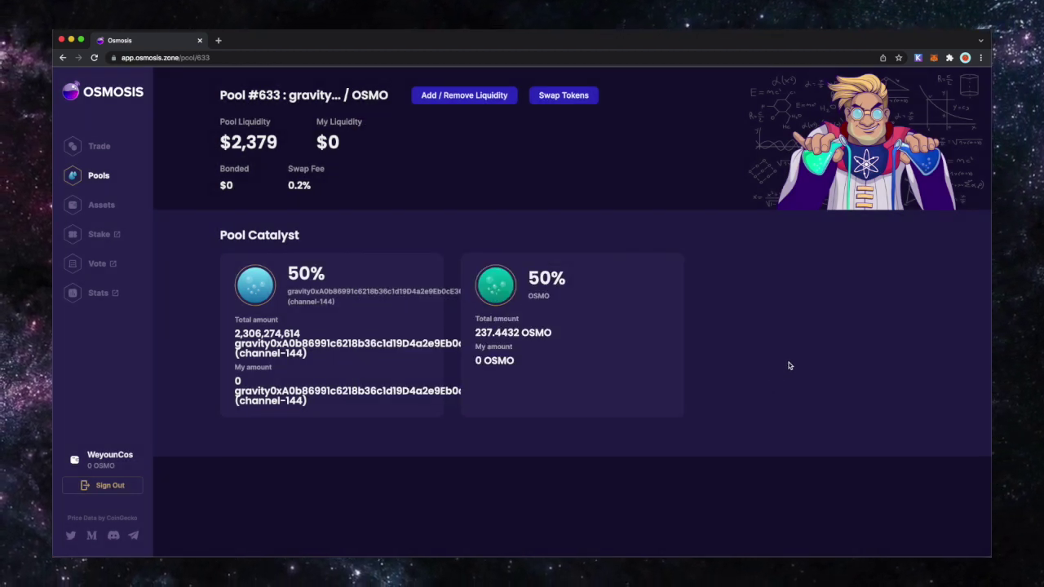
- Open the pool's liquidity management dialog for adding or removing liquidity
click(504, 103)
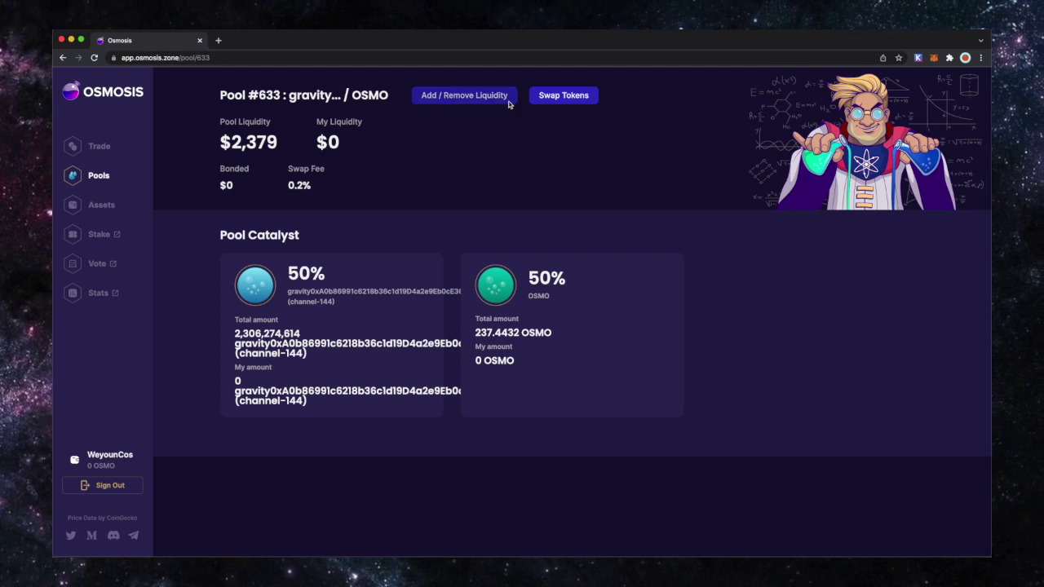